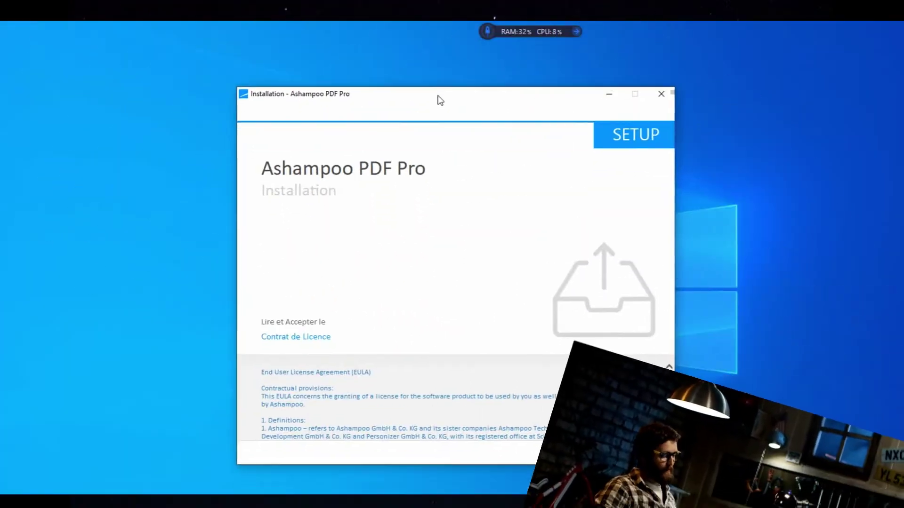
Accept the licence and install Ashampoo PDF Pro with the default options.
{"action": "left_click", "coordinate": [612, 433]}
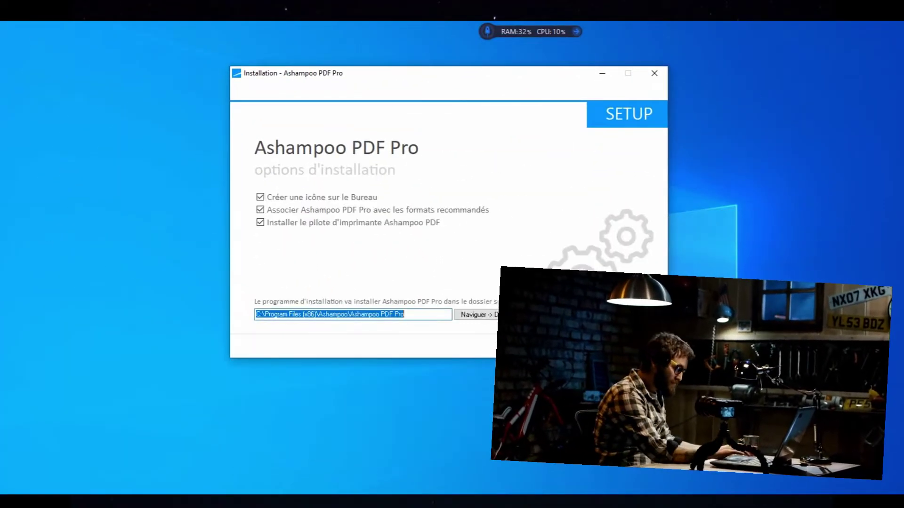
{"action": "left_click", "coordinate": [618, 342]}
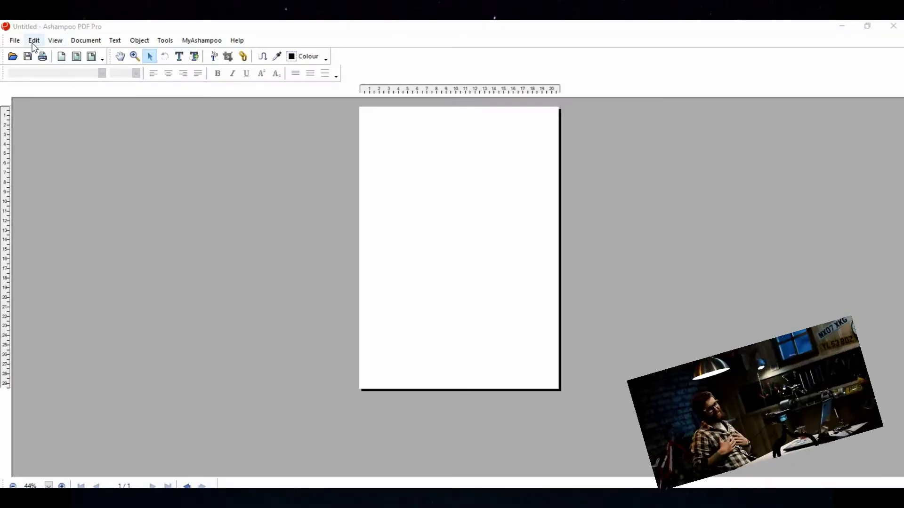
Create signature 'Test01' from the image in Books > All the Rage.
{"action": "left_click", "coordinate": [33, 40]}
{"action": "mouse_move", "coordinate": [57, 282]}
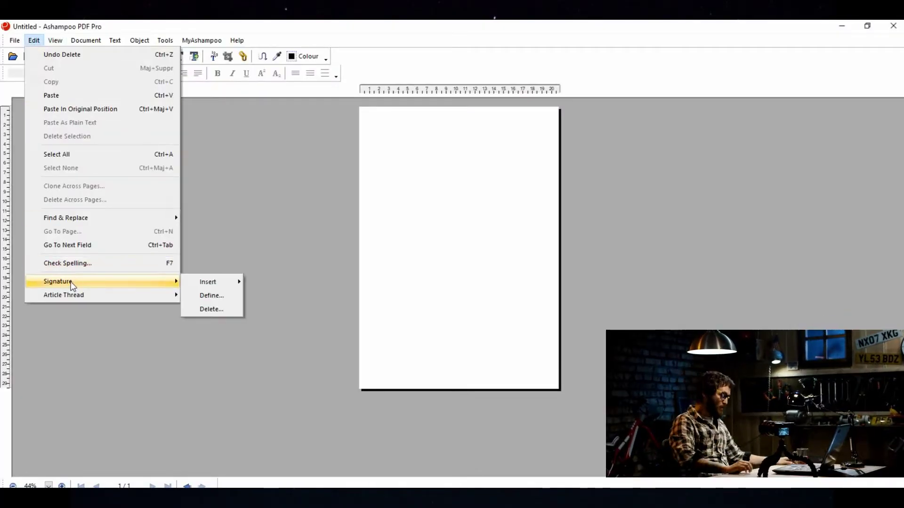
{"action": "left_click", "coordinate": [207, 296]}
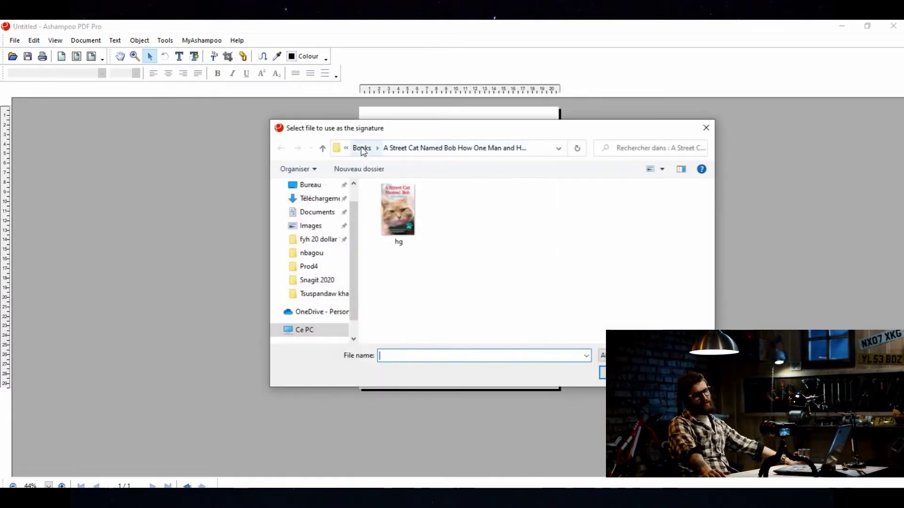
{"action": "left_click", "coordinate": [362, 148]}
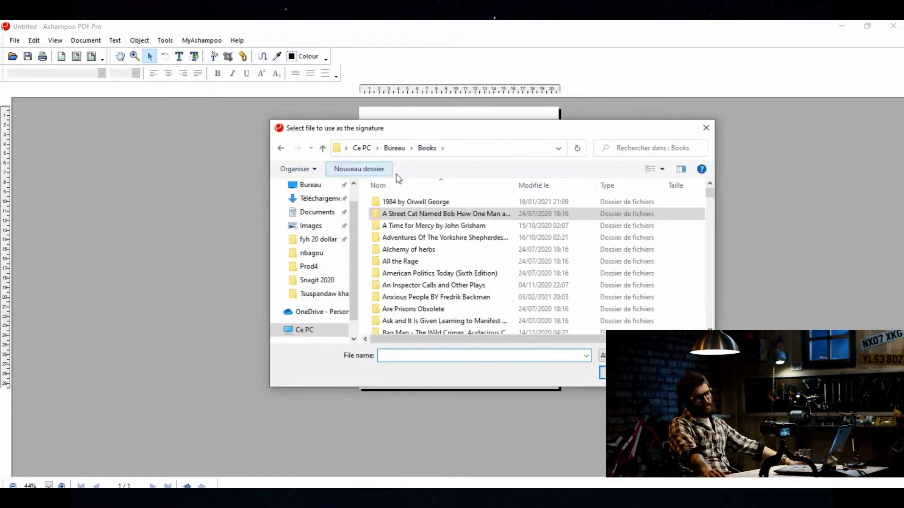
{"action": "double_click", "coordinate": [417, 262]}
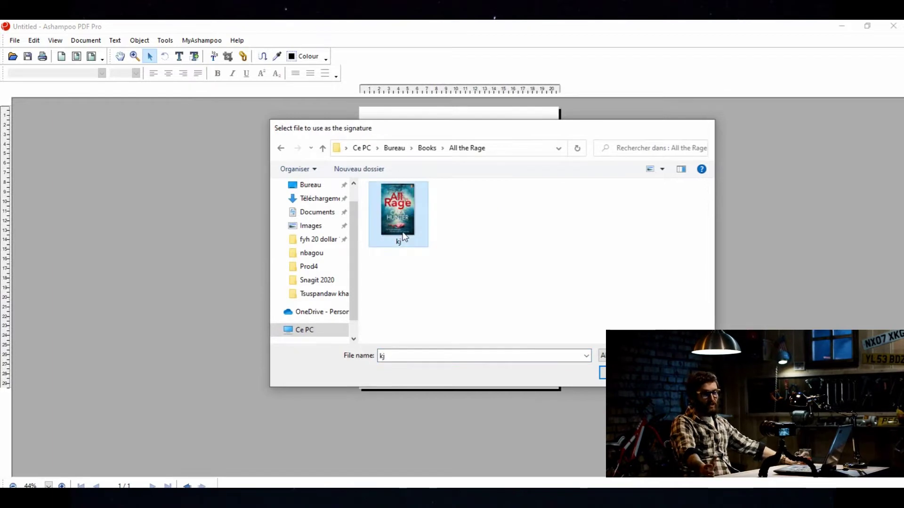
{"action": "double_click", "coordinate": [403, 237]}
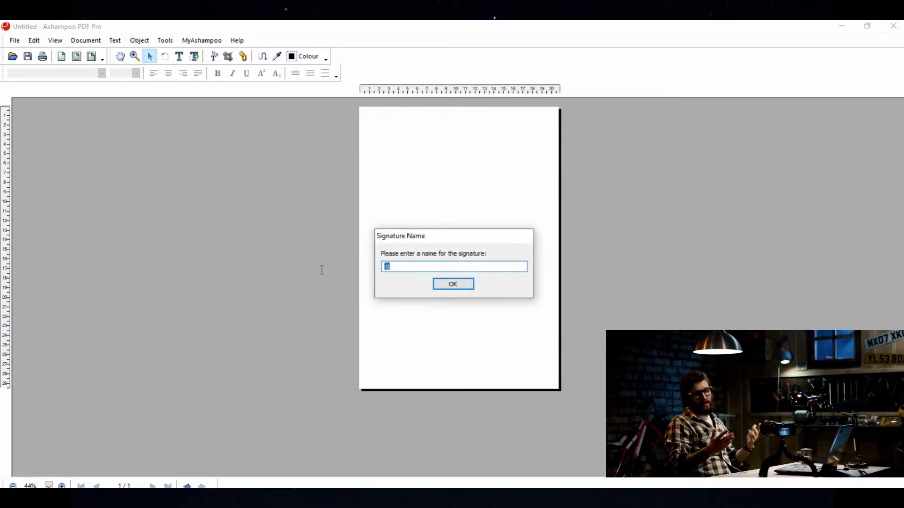
{"action": "left_click", "coordinate": [442, 287]}
{"action": "left_click", "coordinate": [33, 41]}
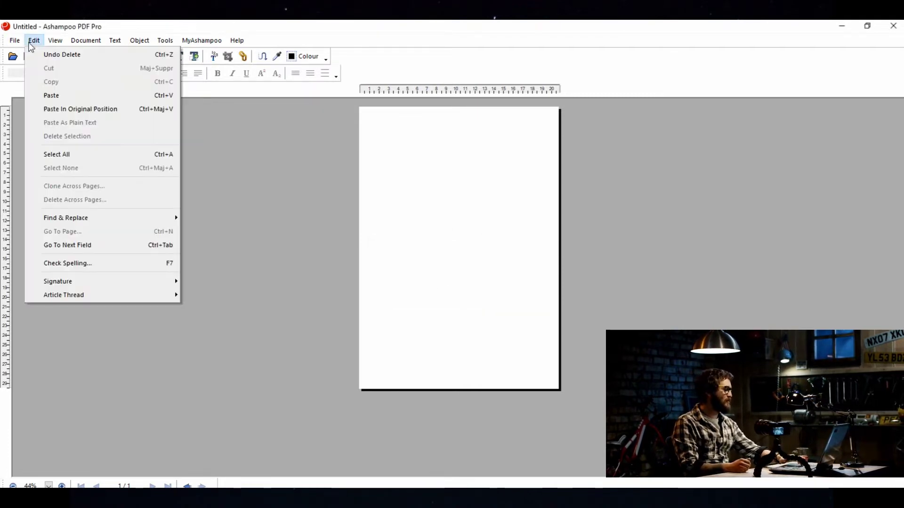
{"action": "mouse_move", "coordinate": [58, 281]}
{"action": "mouse_move", "coordinate": [209, 282]}
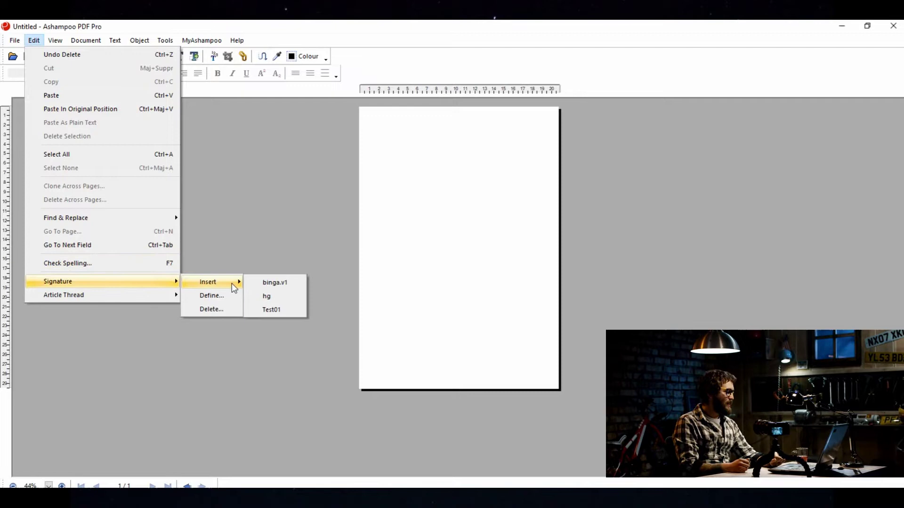
Insert the Test01 signature onto the blank page.
{"action": "left_click", "coordinate": [275, 311]}
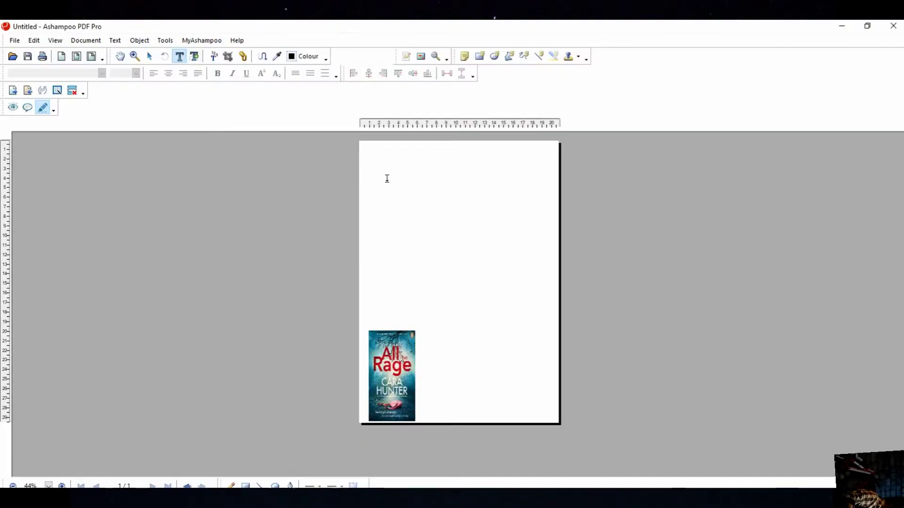
Draw a text box near the page top and select its text 'Here is My Text'.
{"action": "mouse_move", "coordinate": [372, 168]}
{"action": "left_mouse_down"}
{"action": "mouse_move", "coordinate": [449, 210]}
{"action": "mouse_move", "coordinate": [539, 218]}
{"action": "left_mouse_up"}
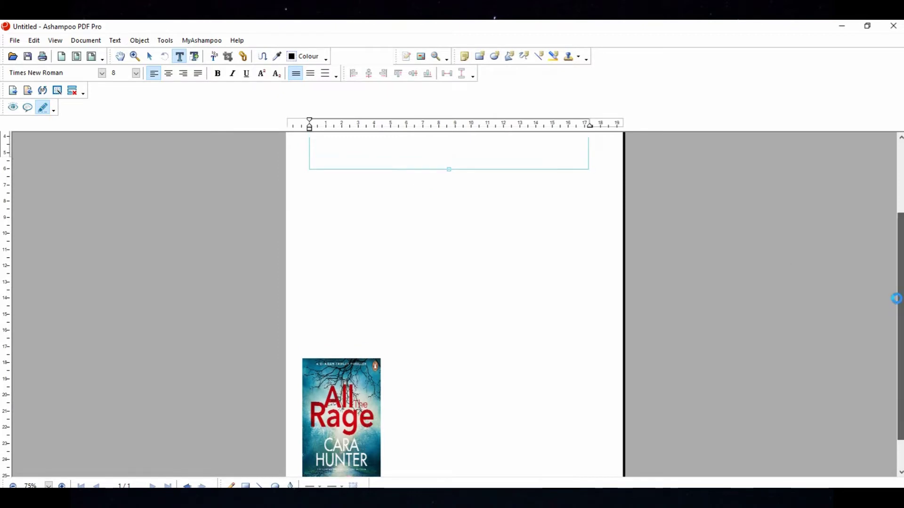
{"action": "scroll", "coordinate": [897, 282], "scroll_direction": "up", "scroll_amount": 3}
{"action": "left_click_drag", "start_coordinate": [382, 190], "coordinate": [313, 189]}
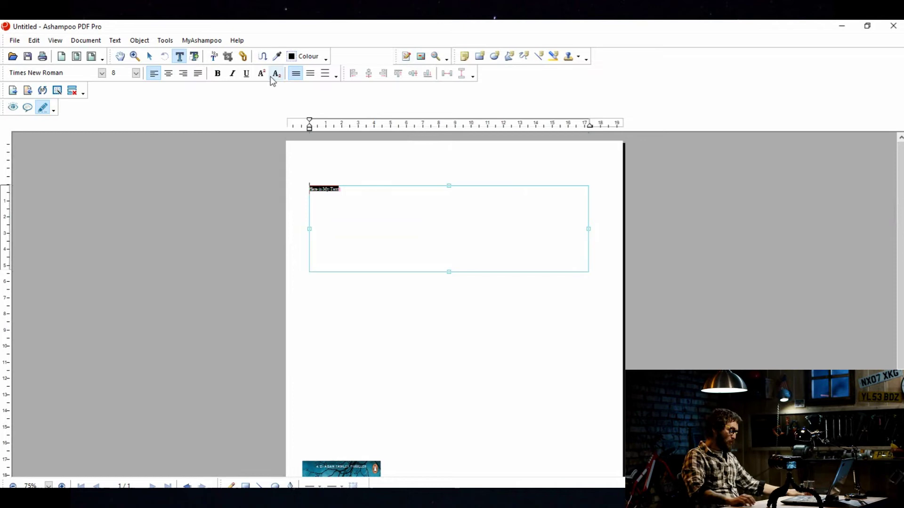
Format the selected text as 24 pt Calibri Italic.
{"action": "left_click", "coordinate": [114, 40]}
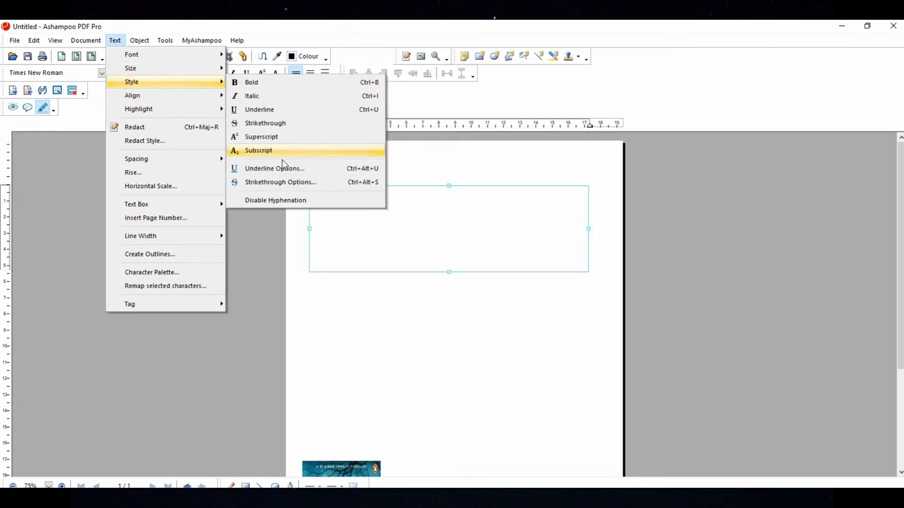
{"action": "mouse_move", "coordinate": [165, 68]}
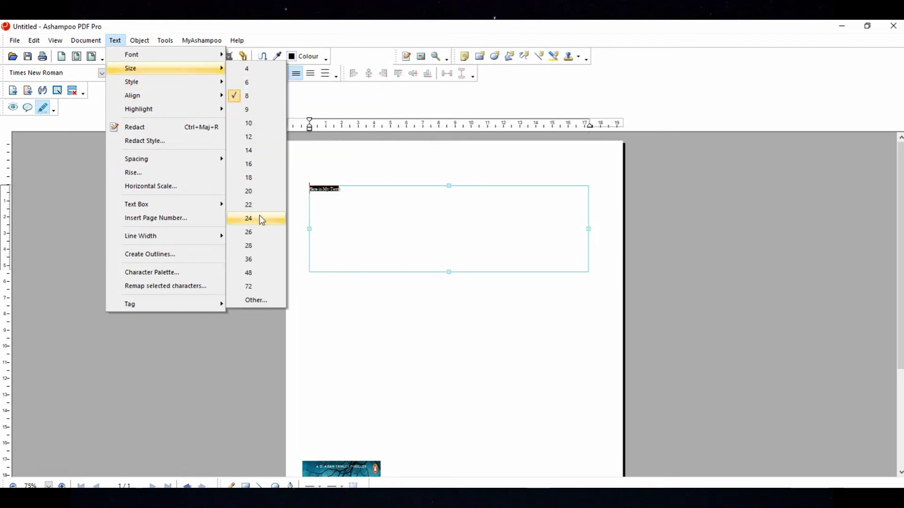
{"action": "left_click", "coordinate": [259, 217]}
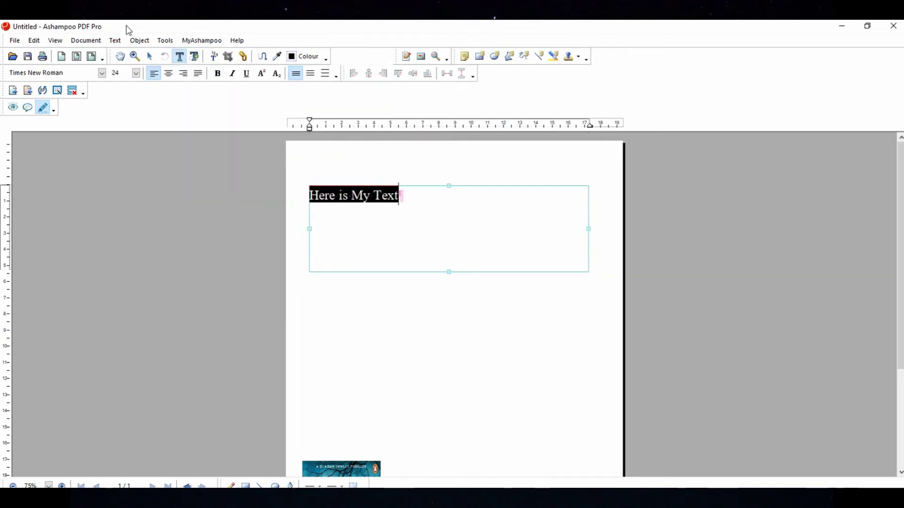
{"action": "left_click", "coordinate": [114, 41]}
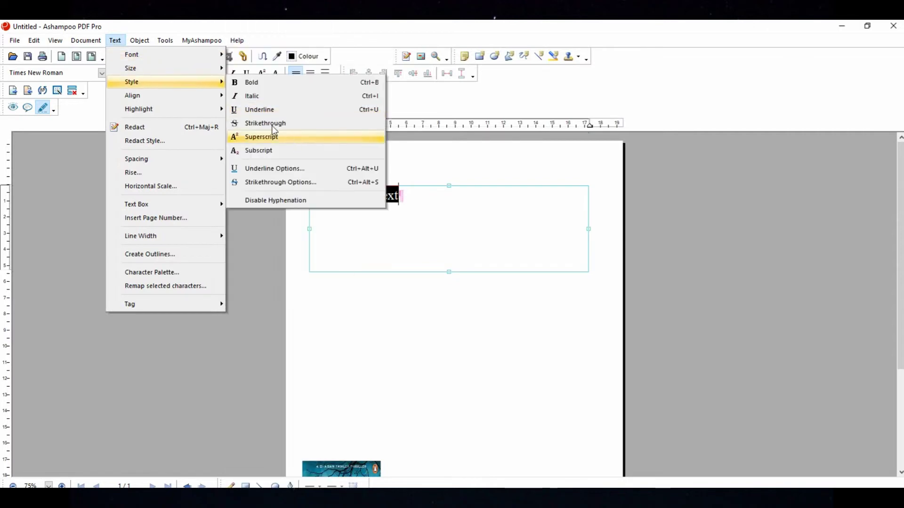
{"action": "mouse_move", "coordinate": [131, 55]}
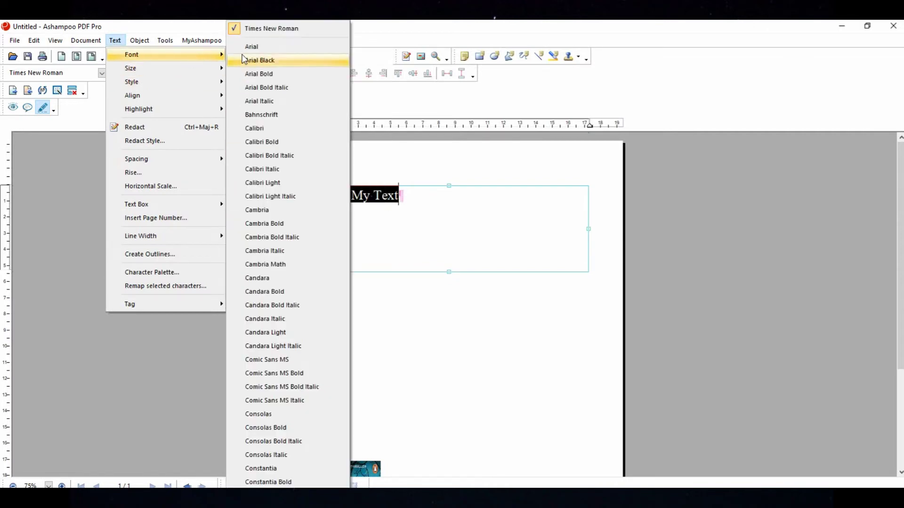
{"action": "left_click", "coordinate": [282, 170]}
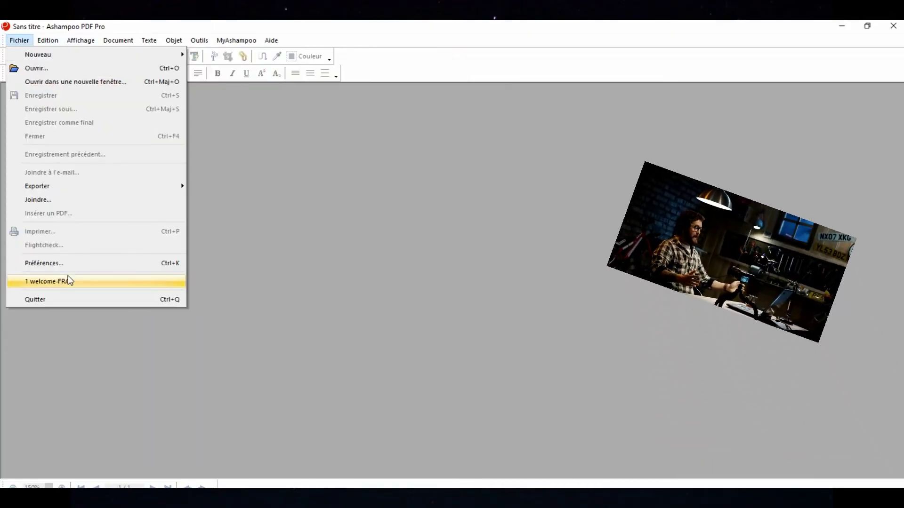
Set the interface language to English (US) in Preferences, then close the program.
{"action": "left_click", "coordinate": [62, 266]}
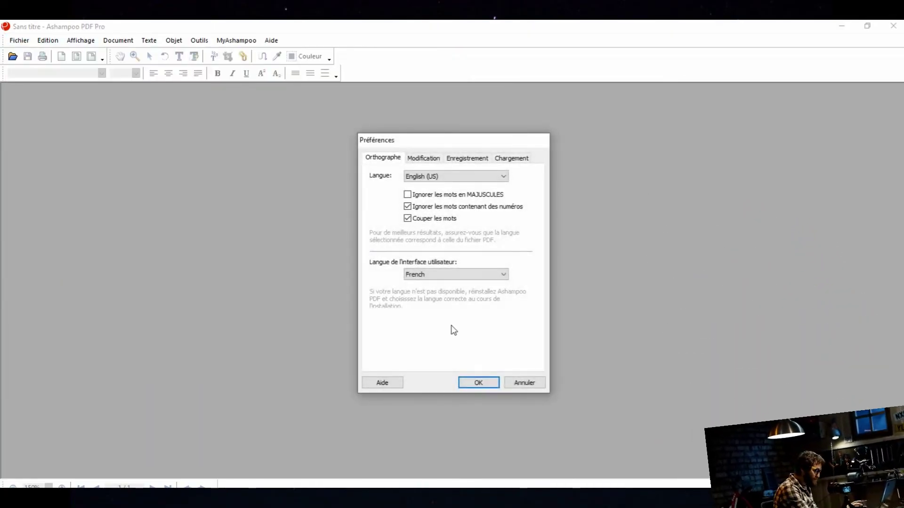
{"action": "left_click", "coordinate": [436, 275]}
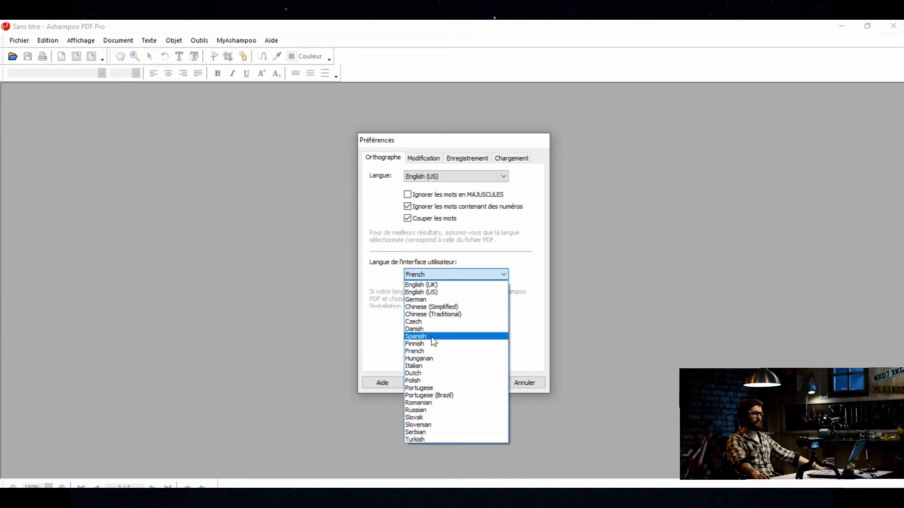
{"action": "left_click", "coordinate": [433, 293]}
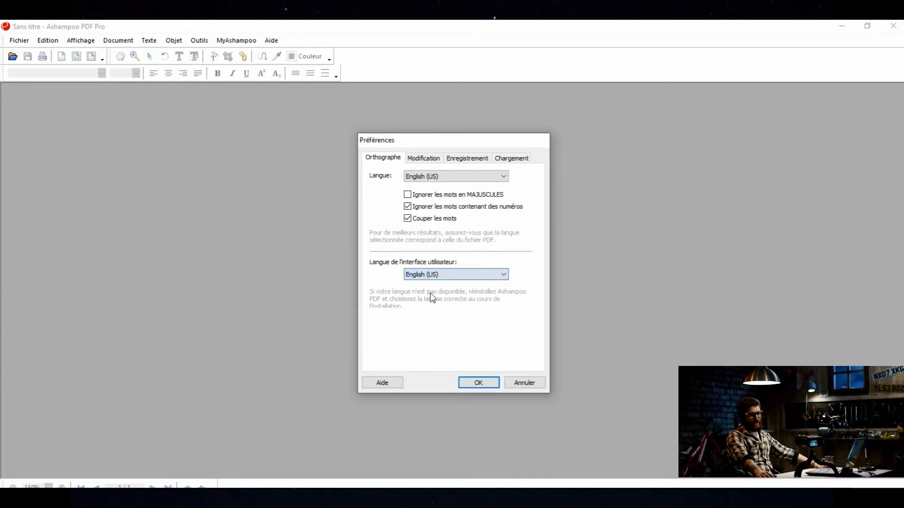
{"action": "left_click", "coordinate": [476, 383]}
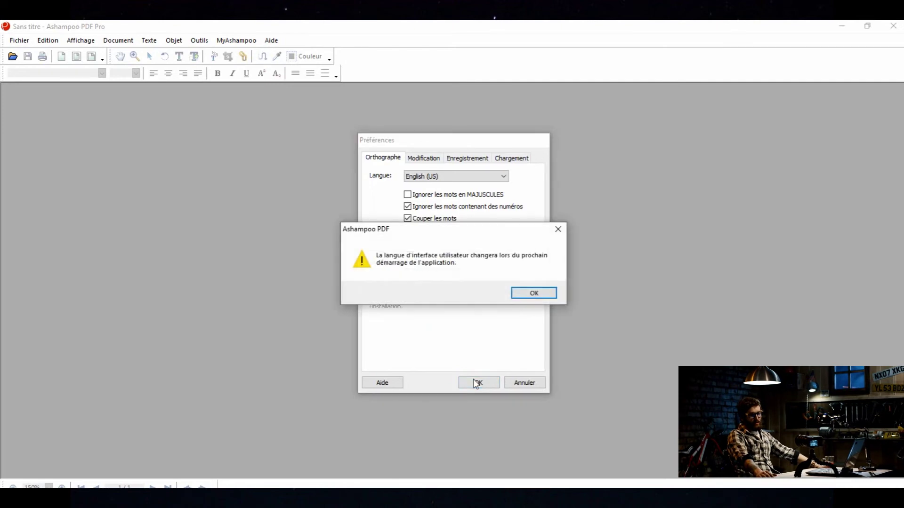
{"action": "left_click", "coordinate": [543, 297]}
{"action": "left_click", "coordinate": [888, 24]}
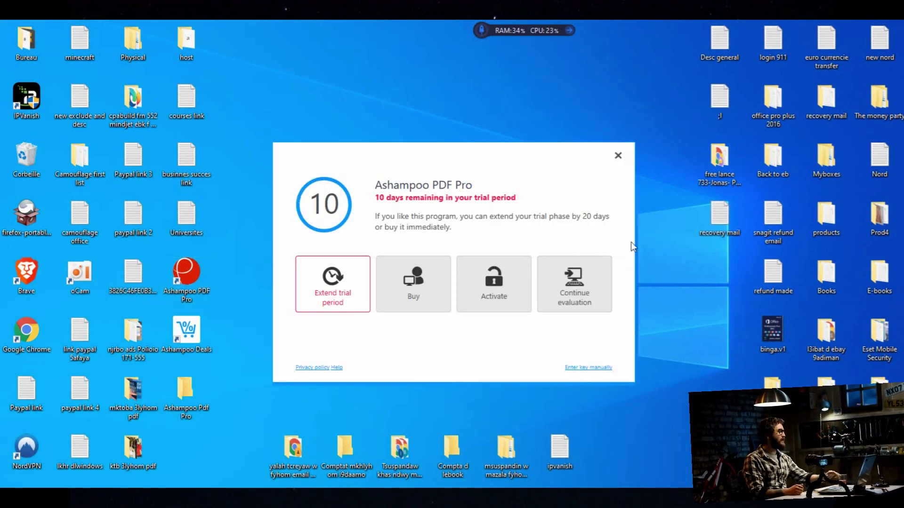
{"action": "left_click", "coordinate": [586, 293]}
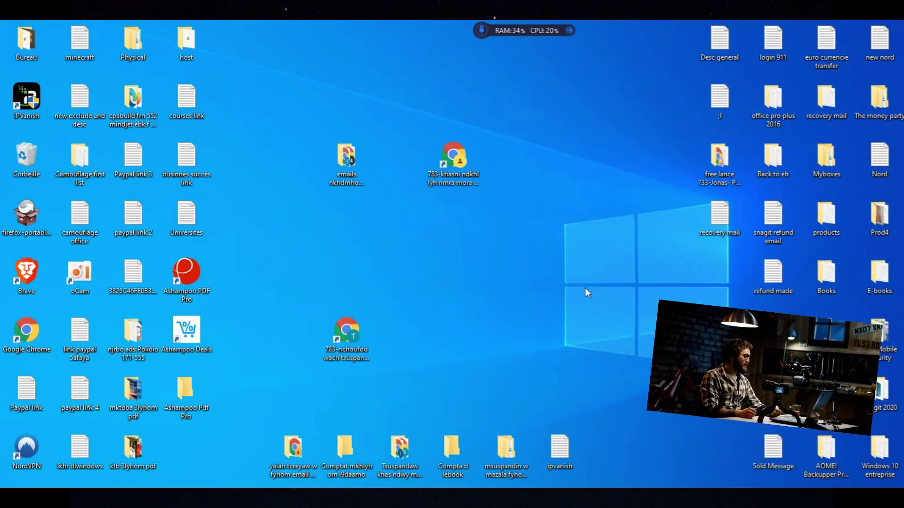